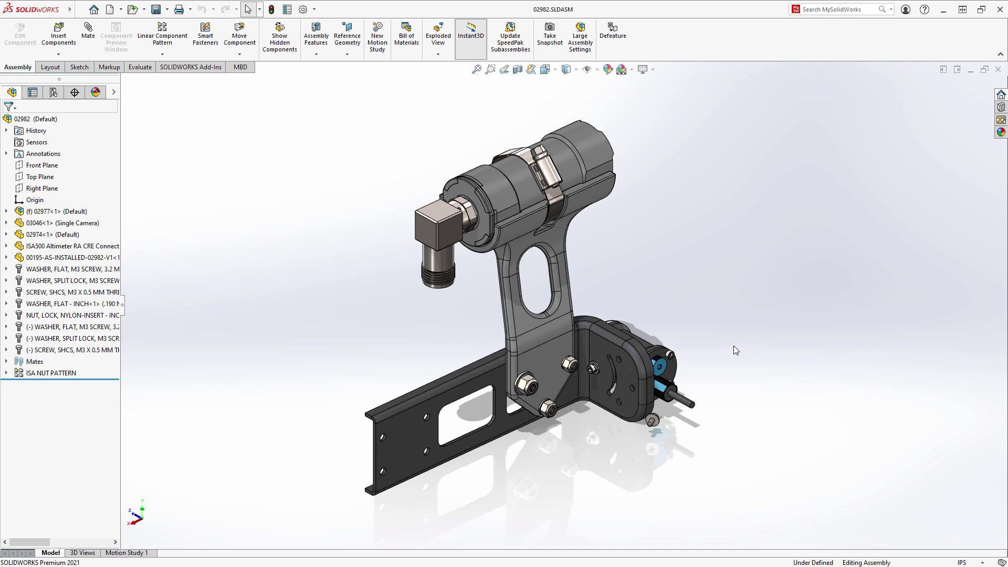
Step: Zoom in on the bracket plate and mate the loose M3 washer coincident with the plate face
key("ctrl+shift+z")
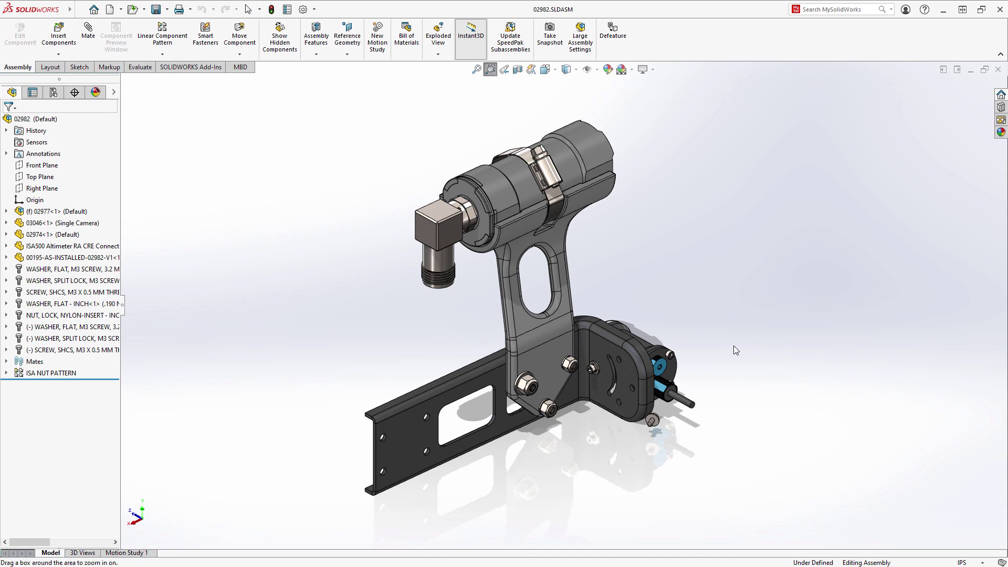
left_click_drag(710, 310, 488, 466)
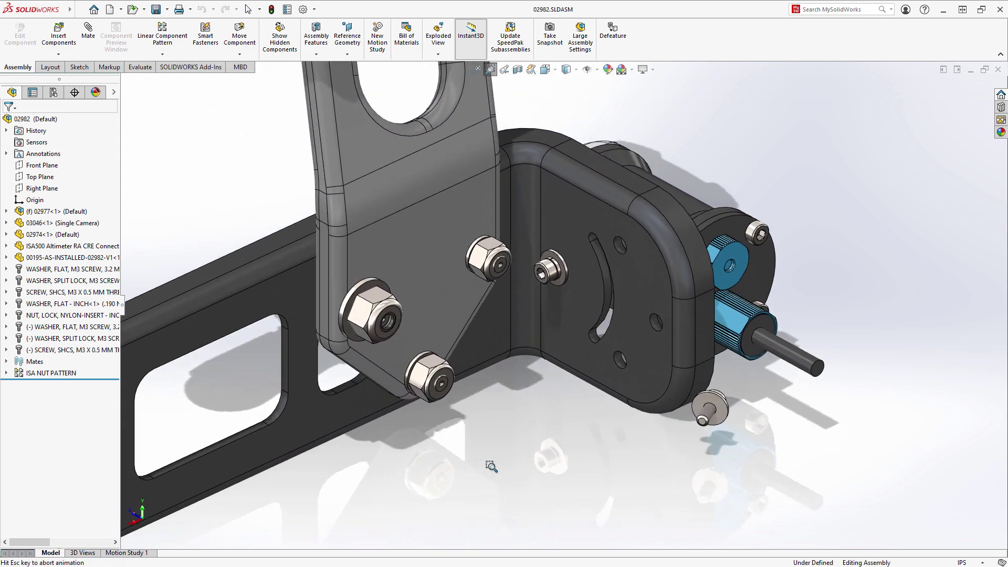
key("Escape")
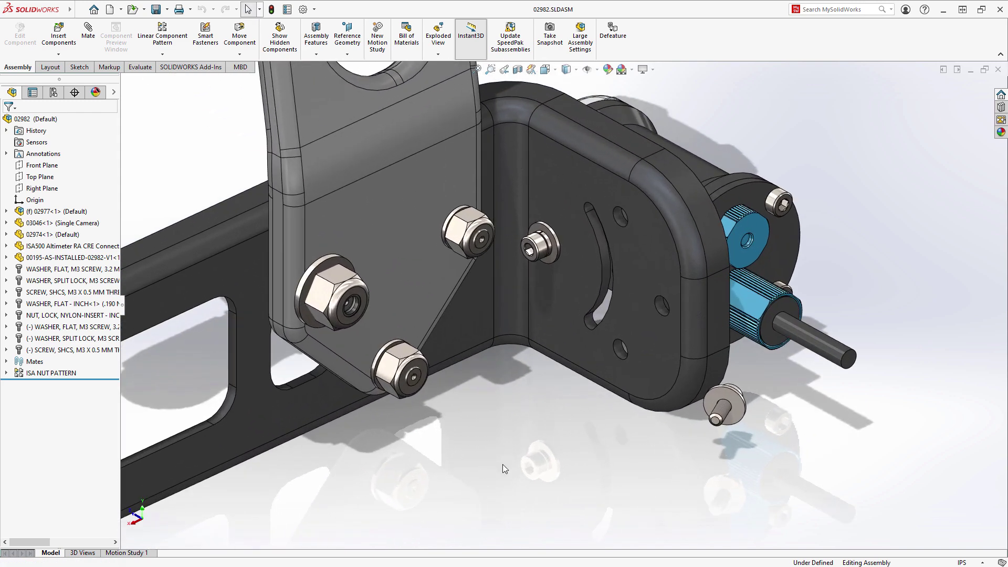
left_click(727, 403)
left_click(660, 365, "ctrl")
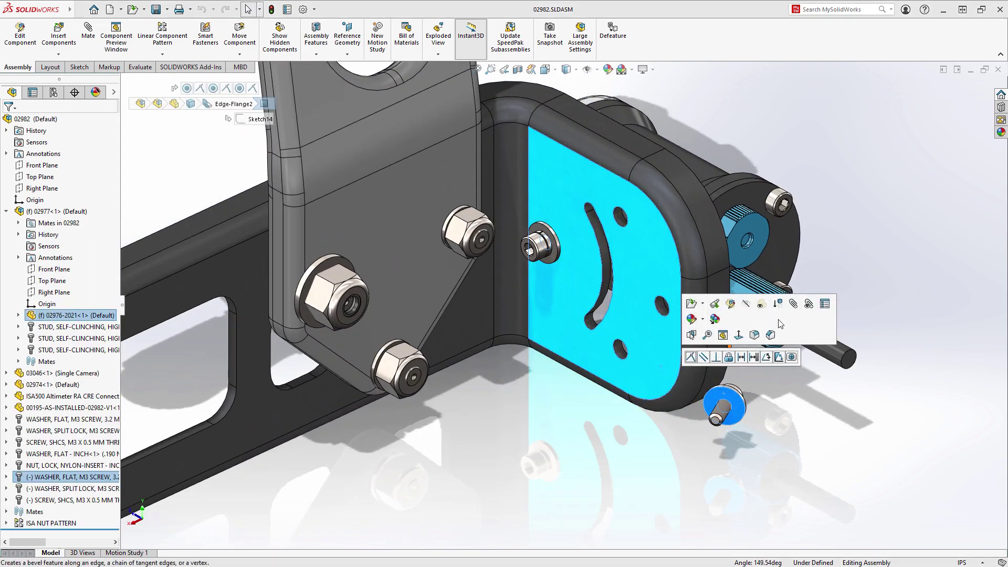
left_click(692, 357)
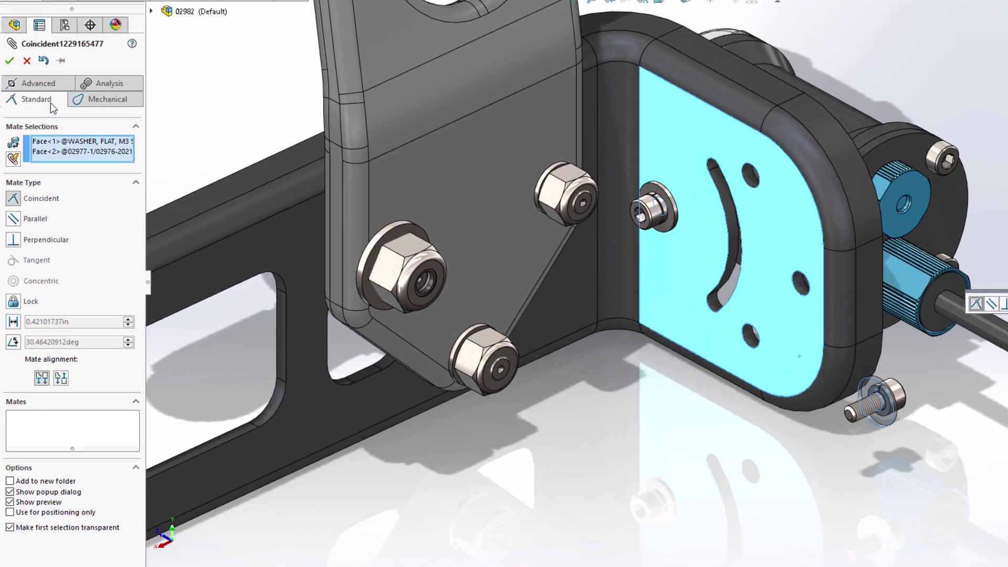
Step: Review the Mechanical, Advanced and Analysis mate types, then accept the washer's coincident mate
left_click(91, 122)
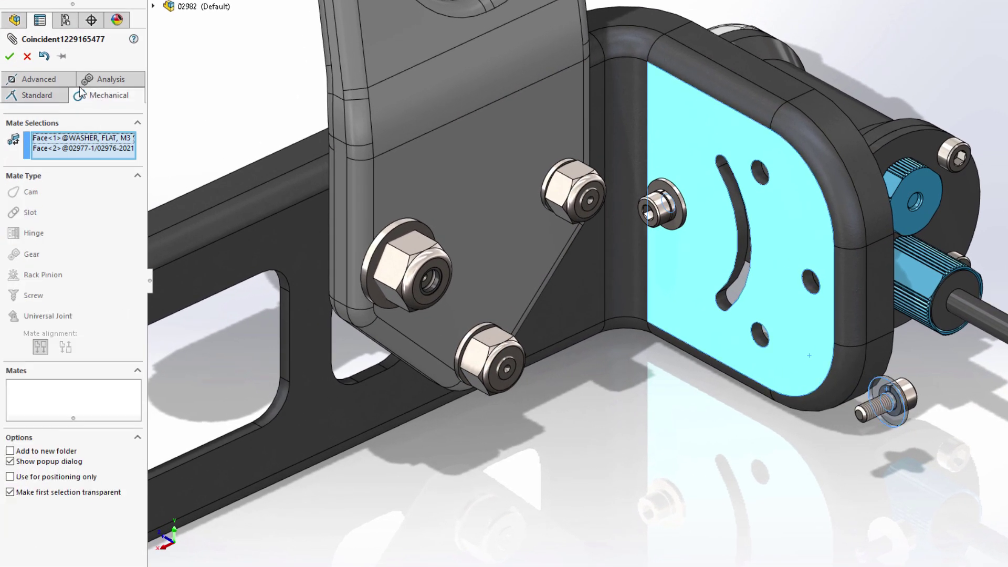
left_click(40, 79)
left_click(115, 98)
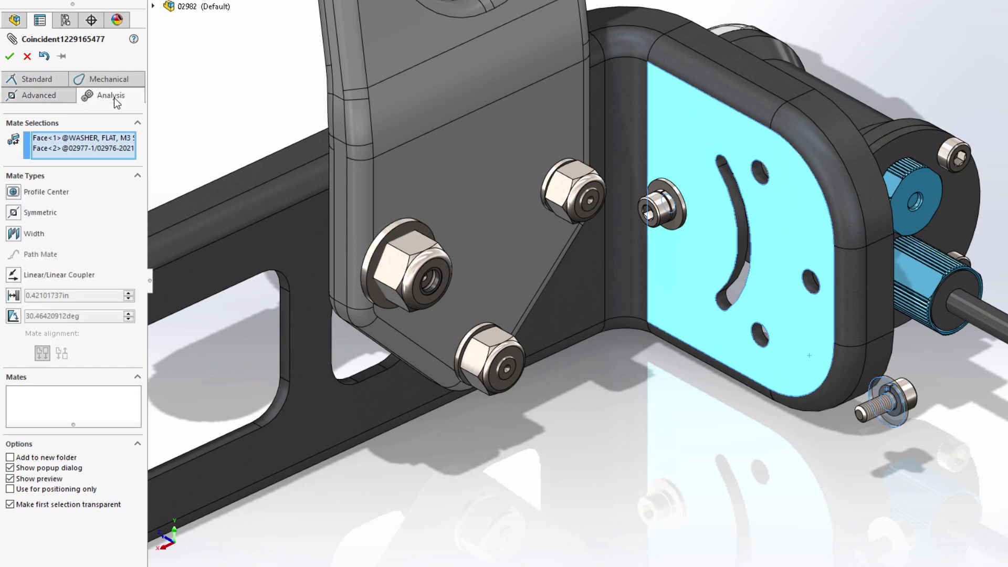
left_click(40, 80)
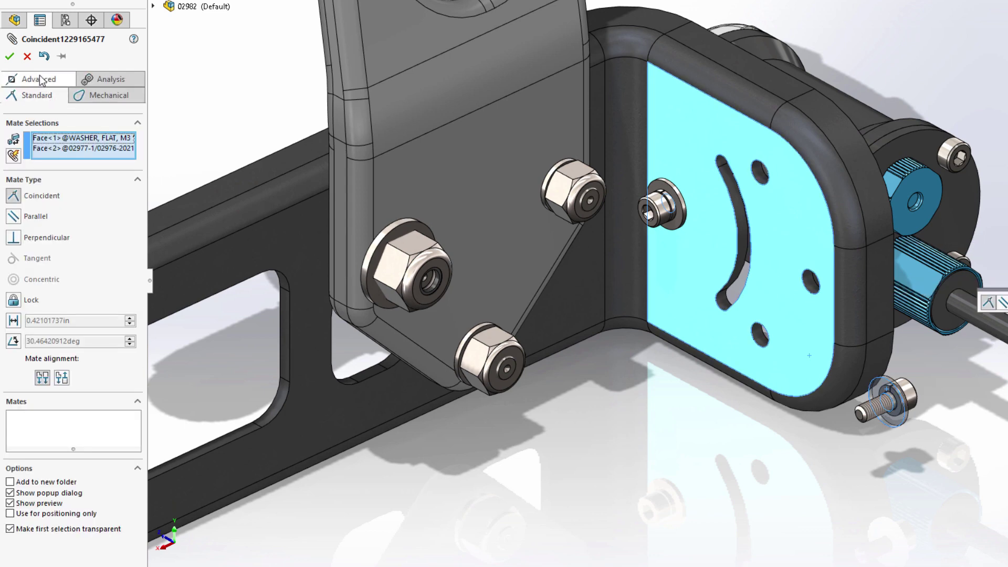
left_click(10, 56)
left_click(9, 56)
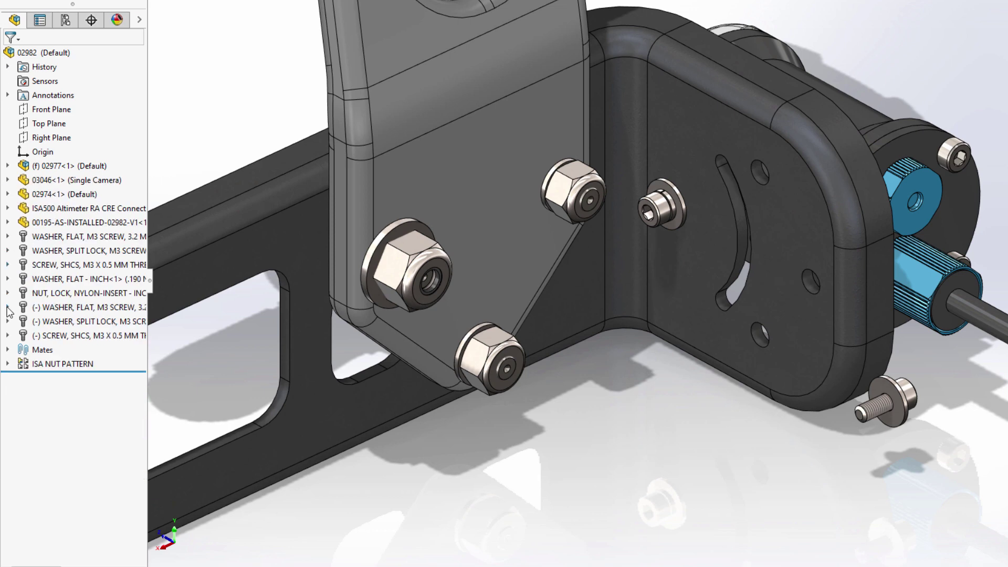
Step: Flip the alignment of the washer's last Coincident mate in the Mates in 02982 folder
left_click(8, 309)
left_click(23, 322)
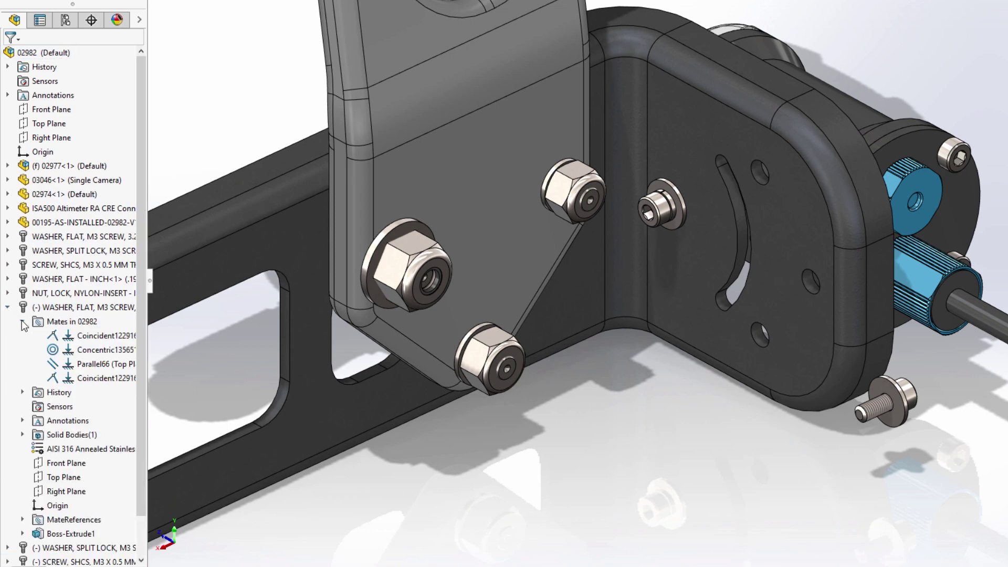
right_click(84, 378)
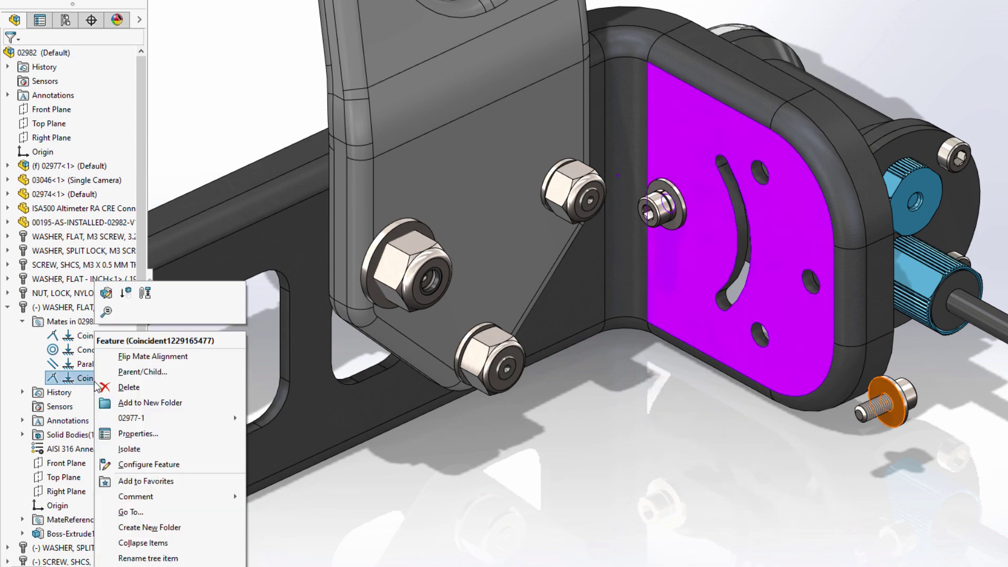
left_click(146, 358)
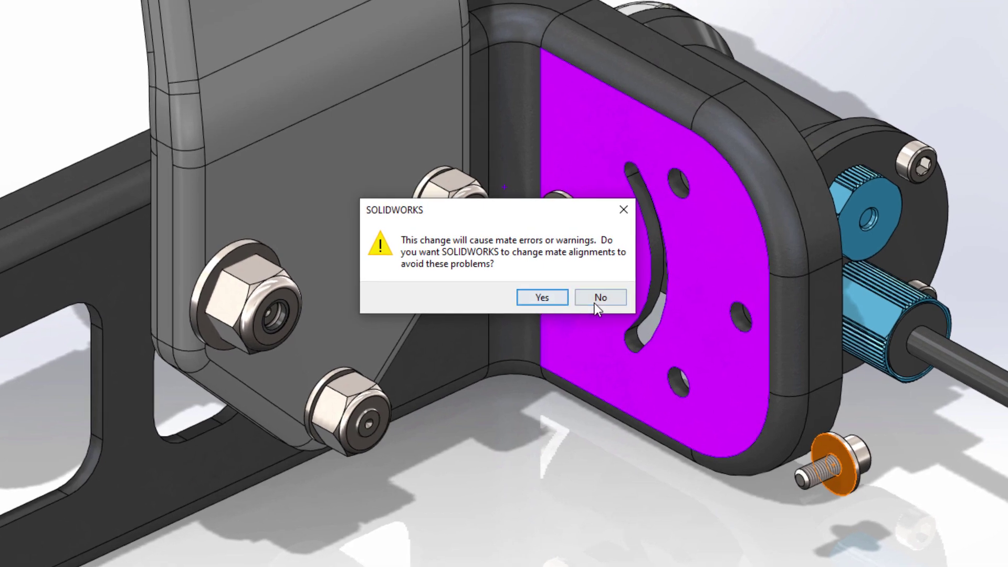
Step: Decline automatic alignment changes, check the over-defining mate warning, and undo the flip to clear errors
left_click(602, 299)
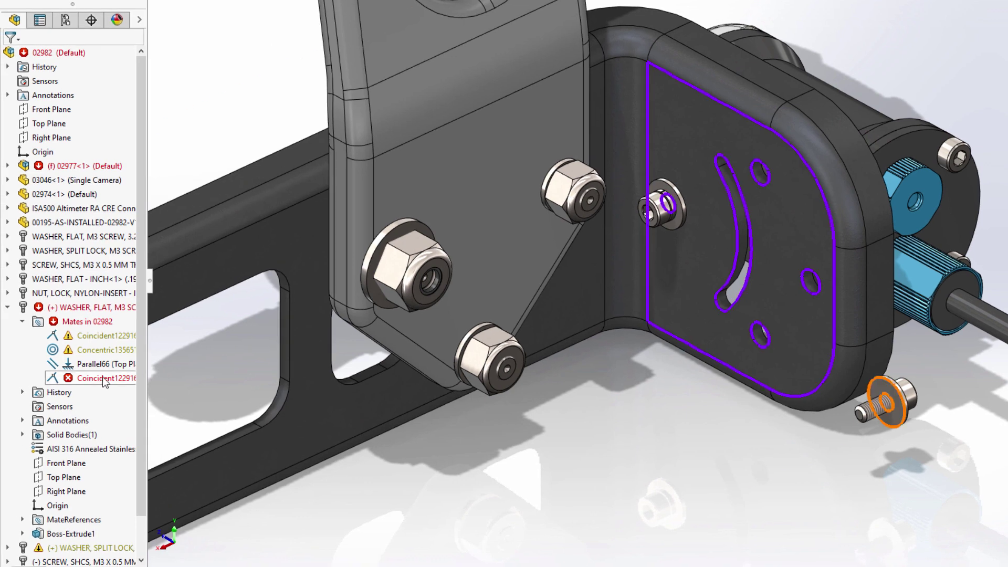
mouse_move(108, 340)
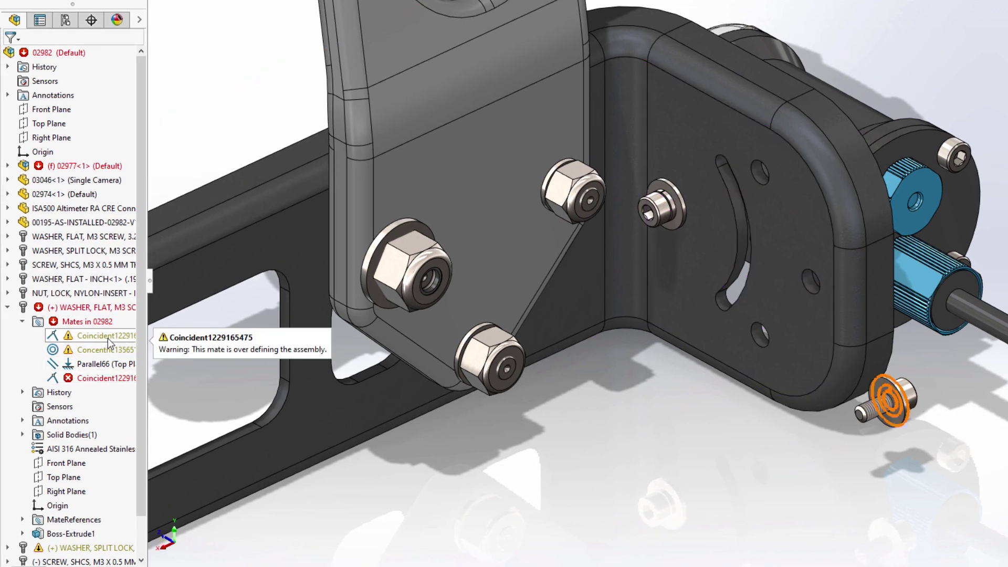
key("ctrl+b")
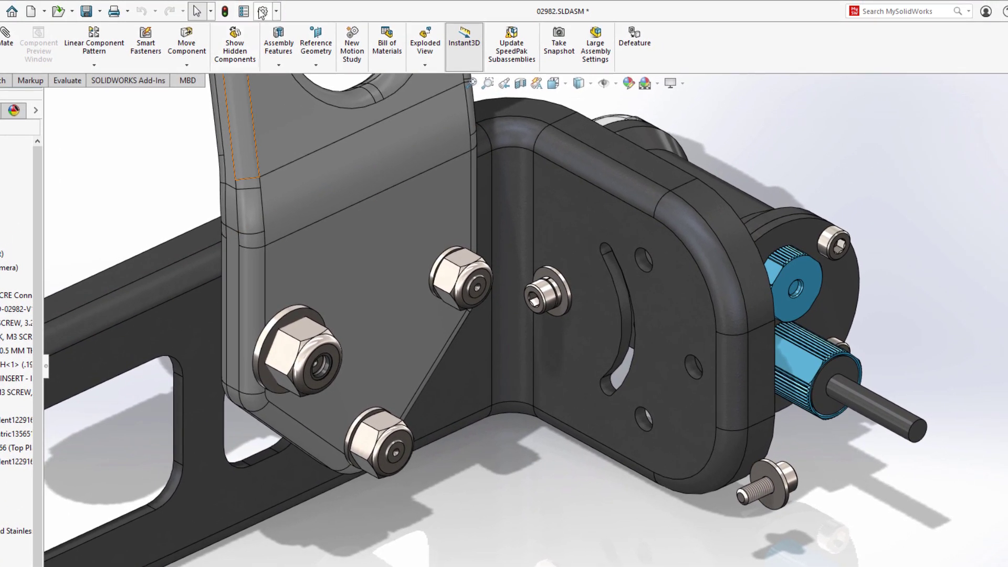
left_click(263, 11)
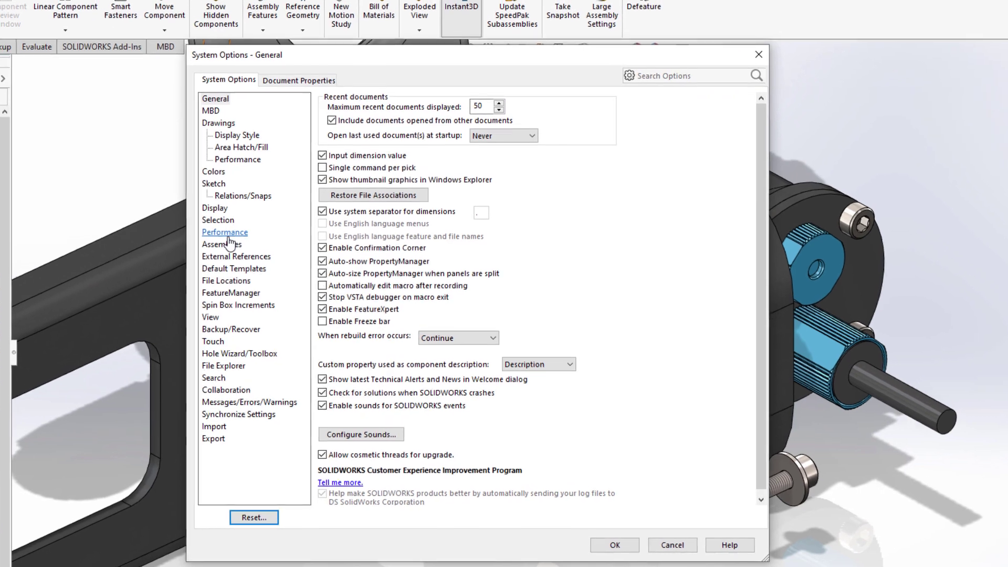
Step: Set the Assemblies system option 'Change mate alignments on edit' to Always
left_click(240, 264)
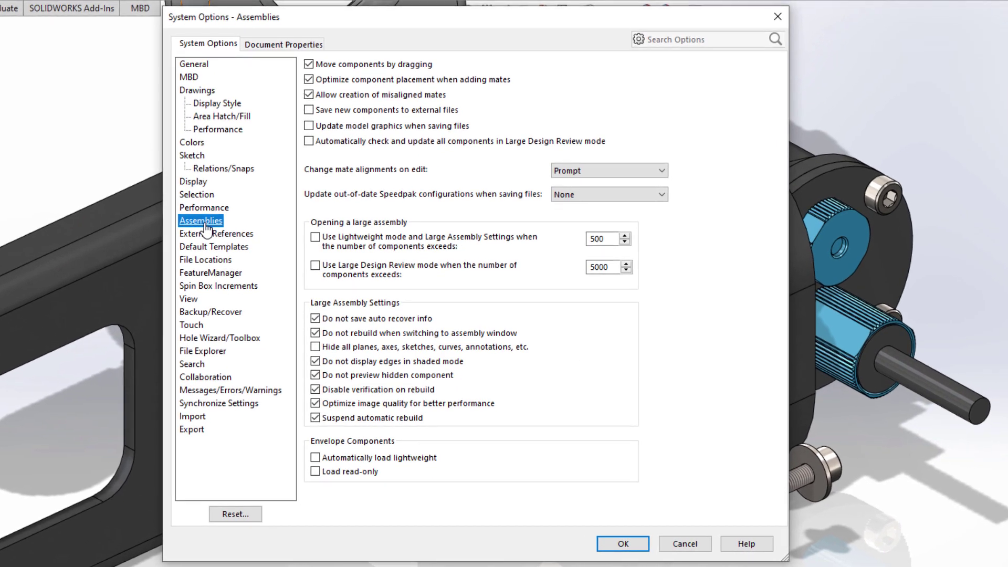
left_click(623, 172)
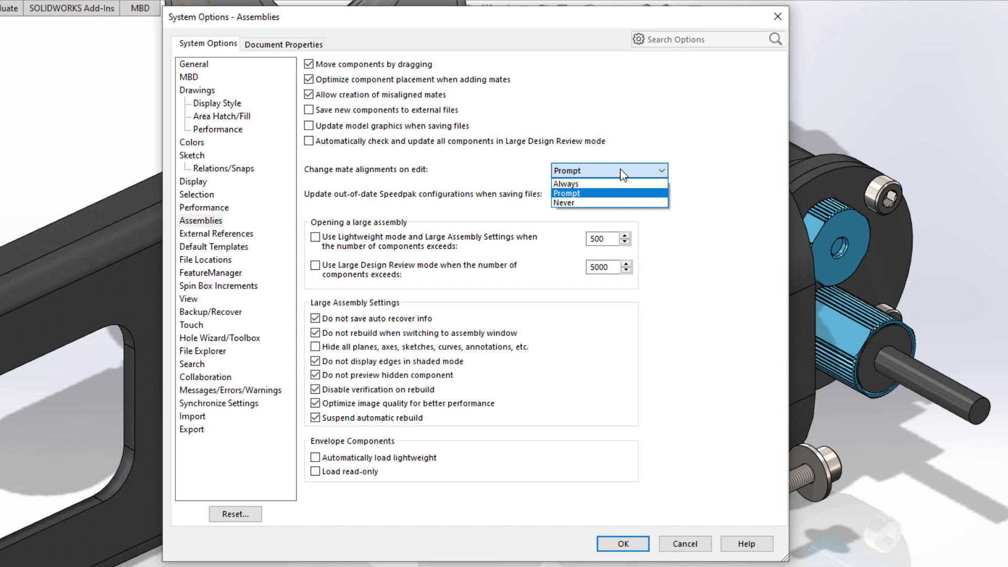
left_click(609, 184)
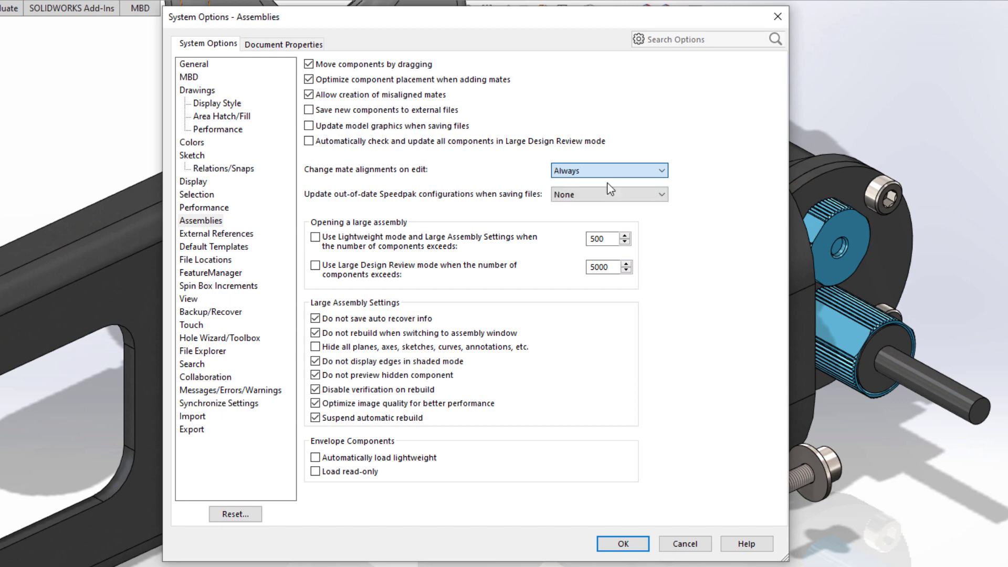
left_click(624, 544)
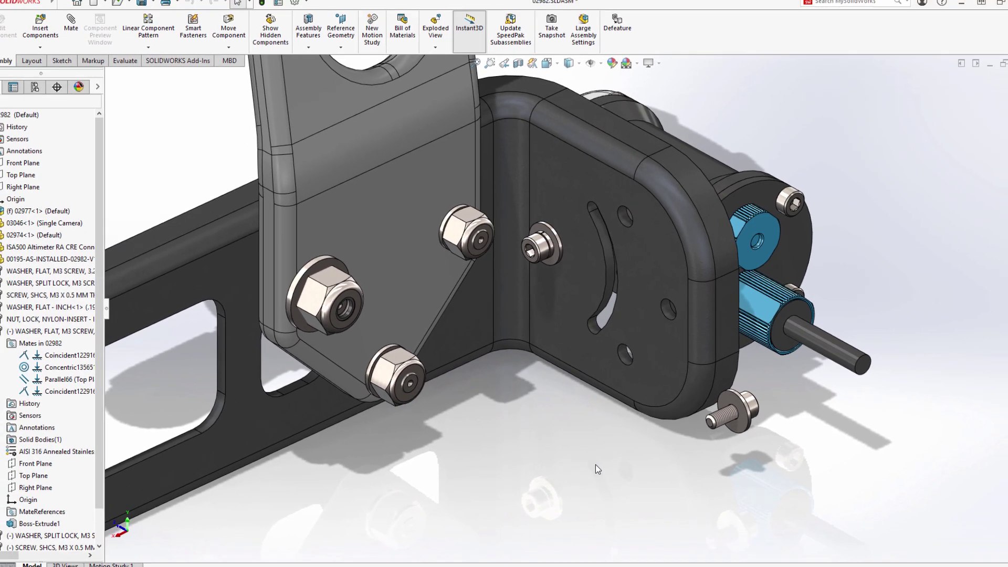
Step: Flip the washer's Coincident mate alignment again, this time with no mate errors
right_click(82, 386)
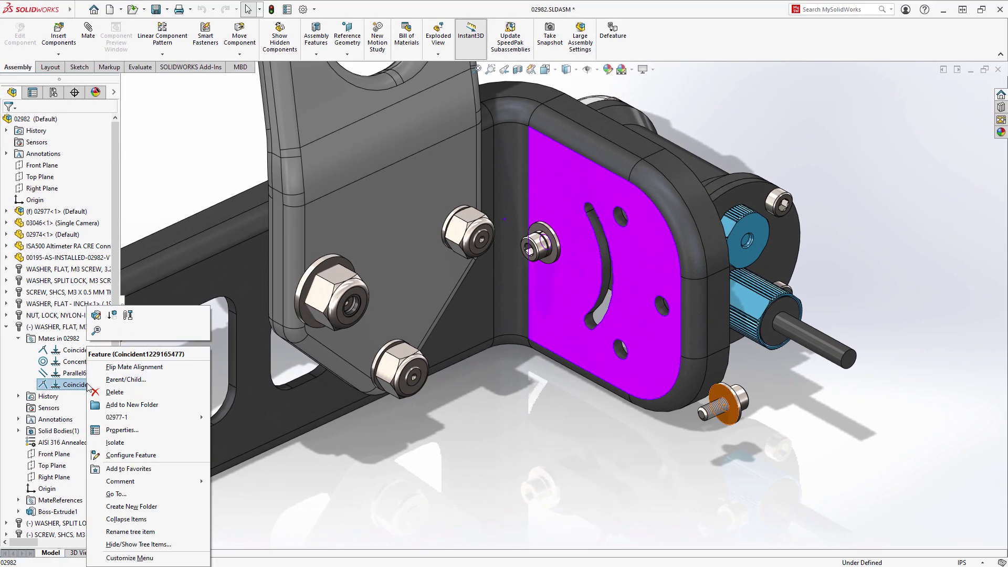
left_click(135, 371)
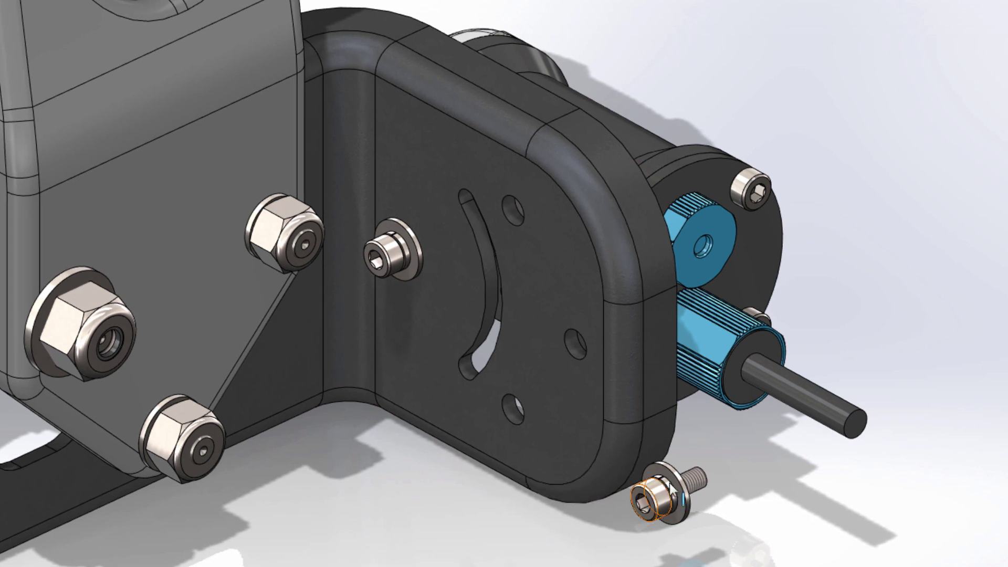
Step: Add a Slot mate between the cap screw's cylindrical face and the plate's curved slot
left_click(694, 479)
left_click(491, 301)
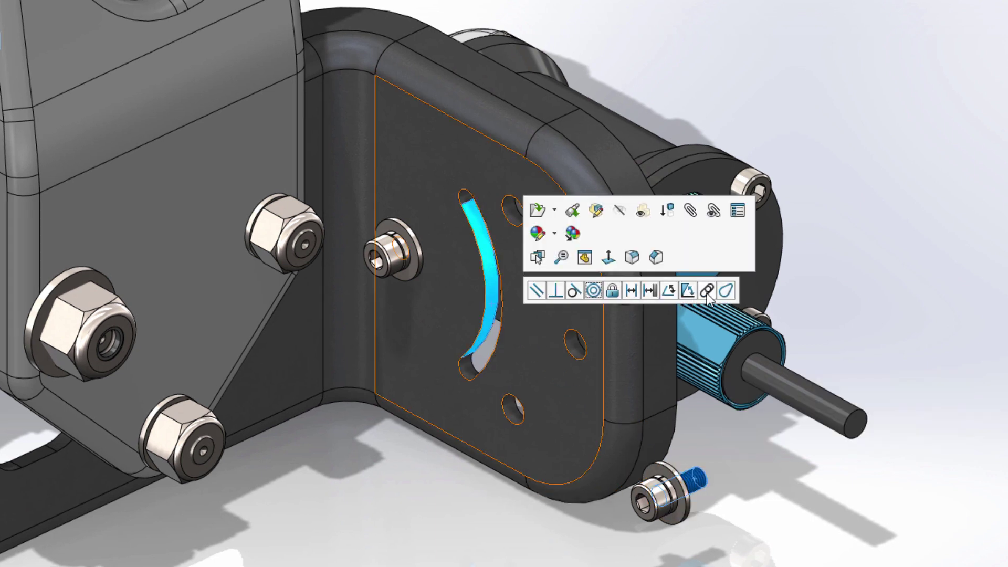
left_click(707, 290)
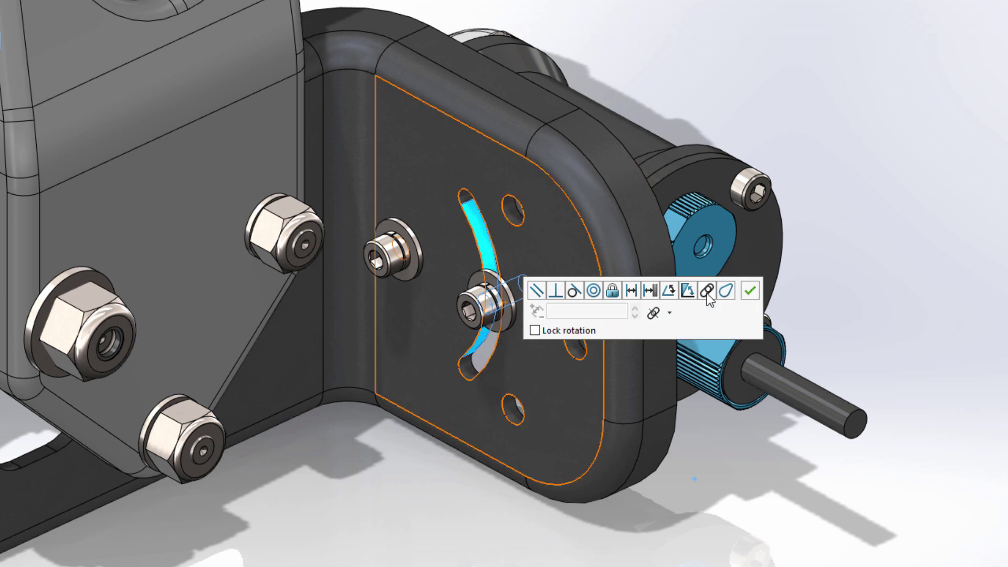
left_click(670, 314)
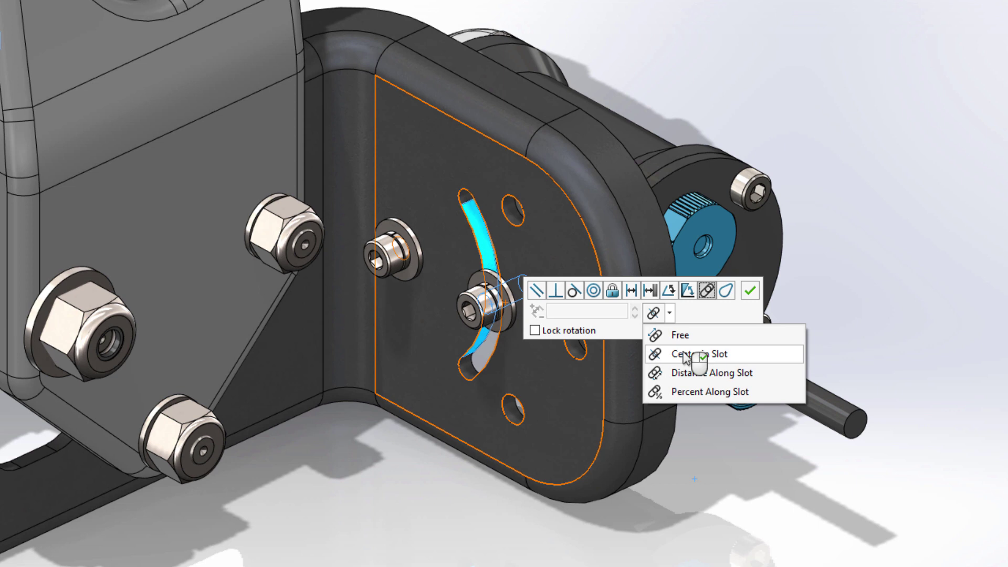
left_click(567, 335)
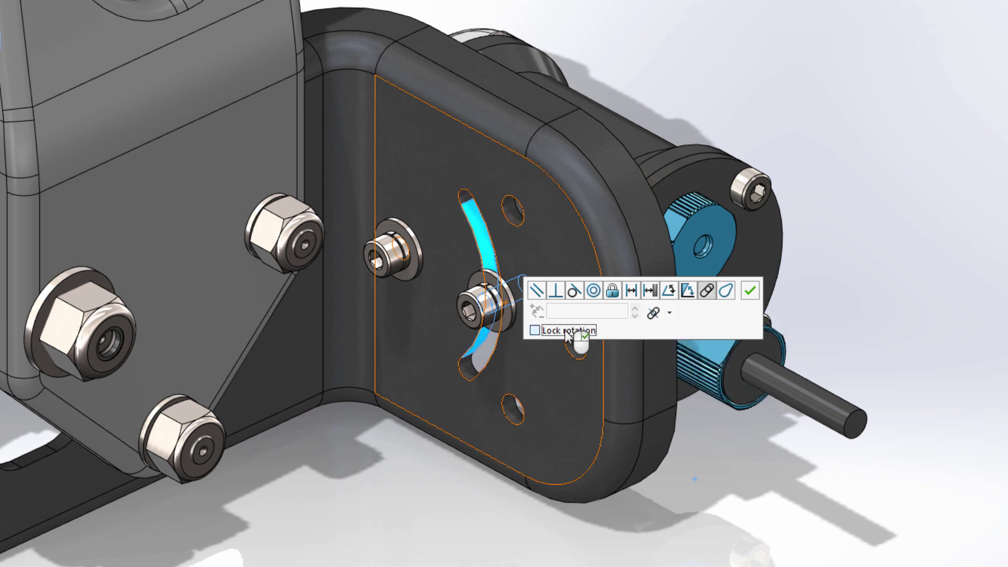
right_click(566, 334)
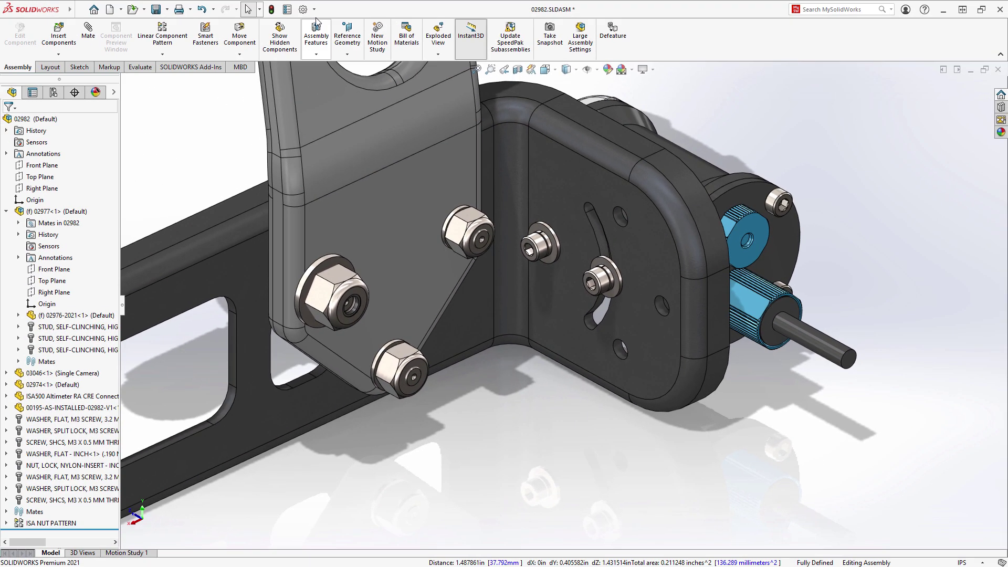
Step: Set the Document Properties Mates default slot constraint to Center in Slot
left_click(304, 10)
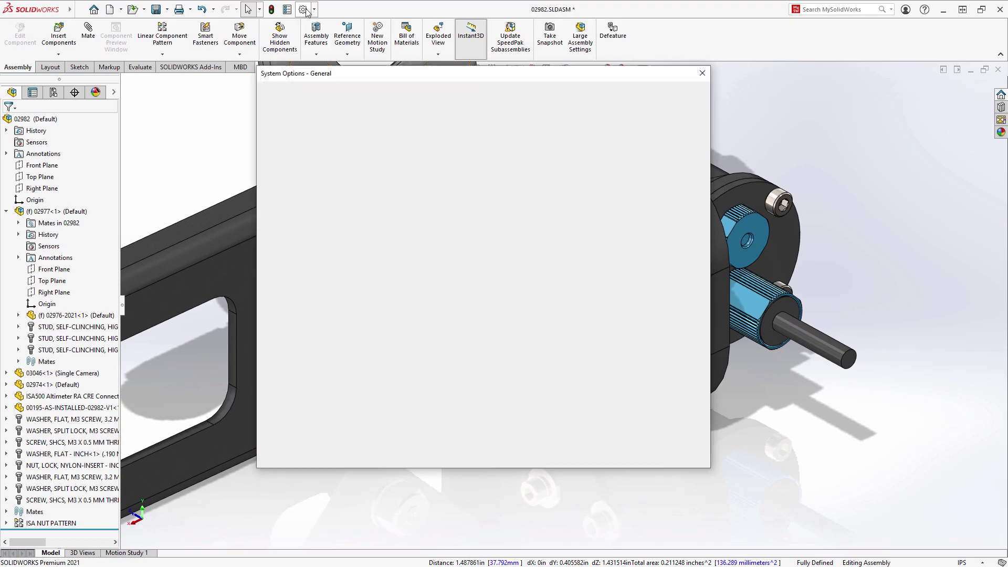
left_click(347, 95)
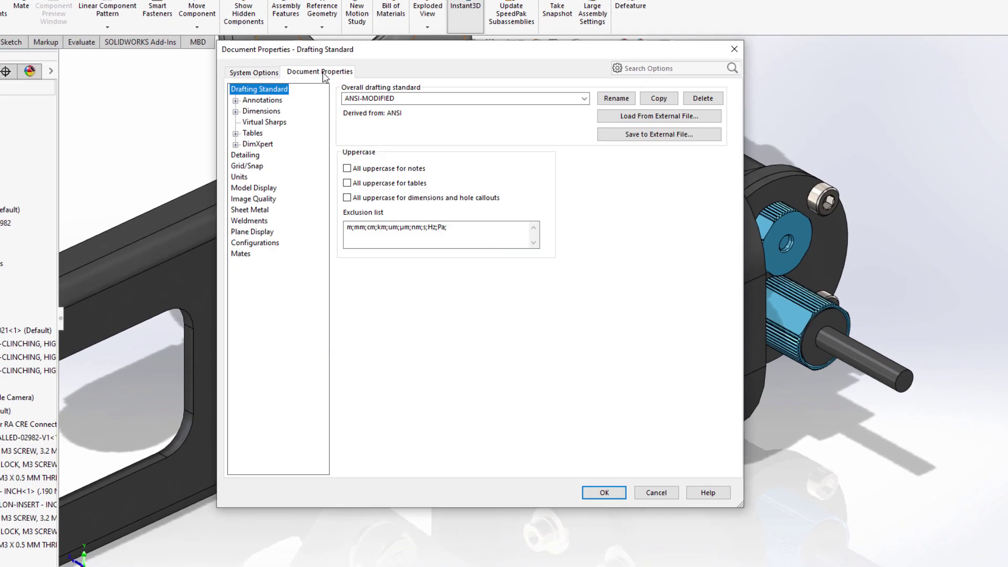
left_click(246, 256)
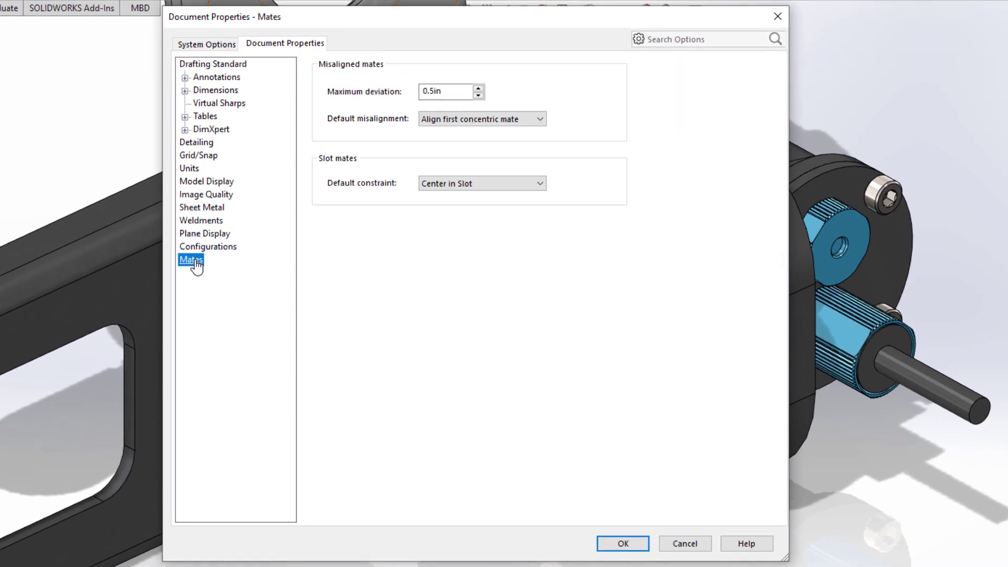
left_click(511, 184)
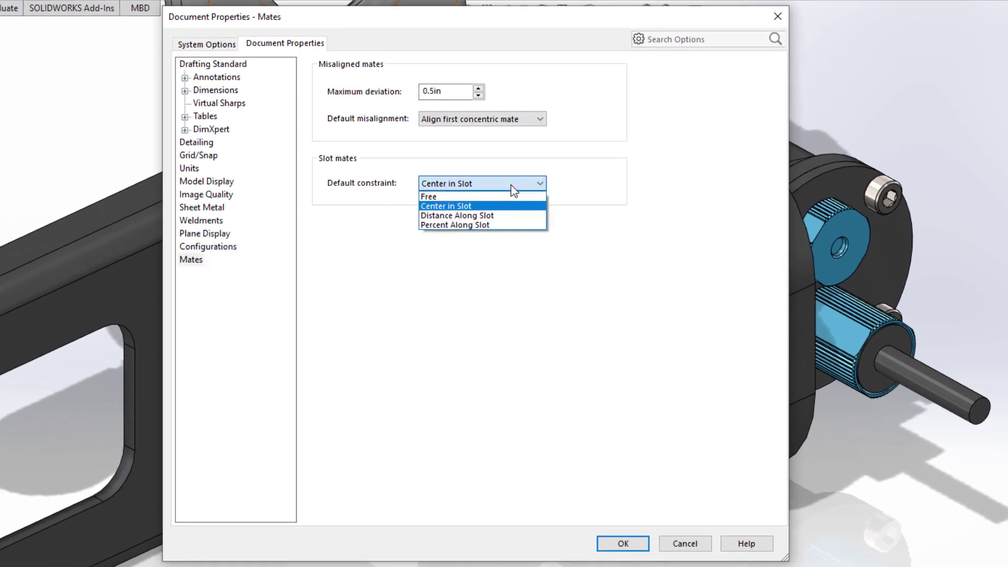
left_click(512, 185)
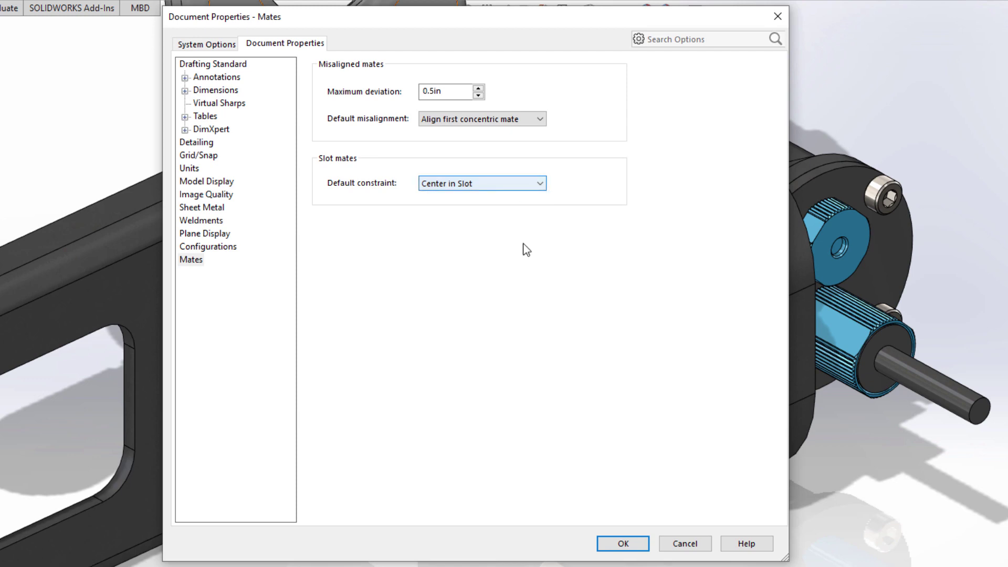
left_click(621, 544)
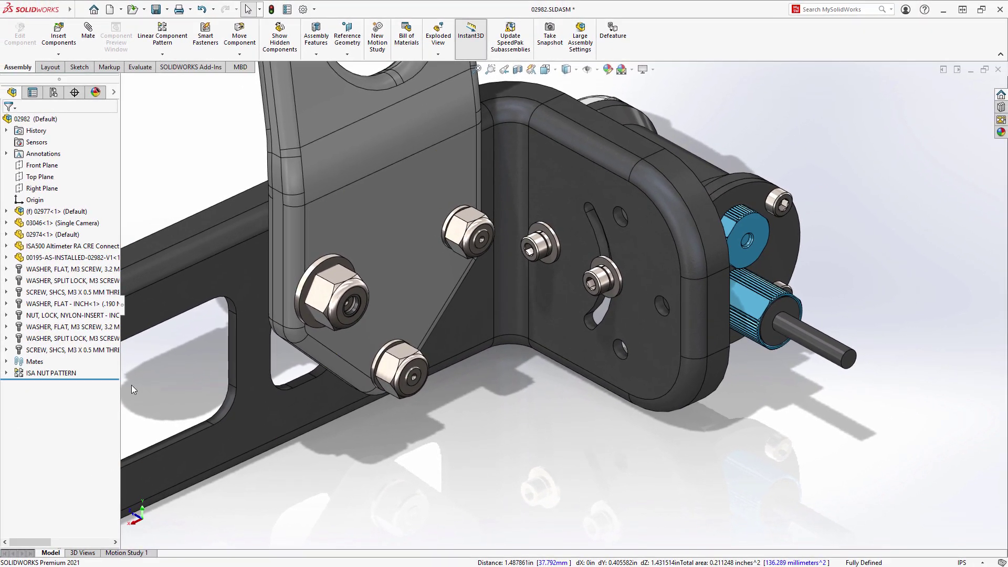
Step: Set one patterned lock nut to use the same configuration as the pattern seed component
left_click(52, 374)
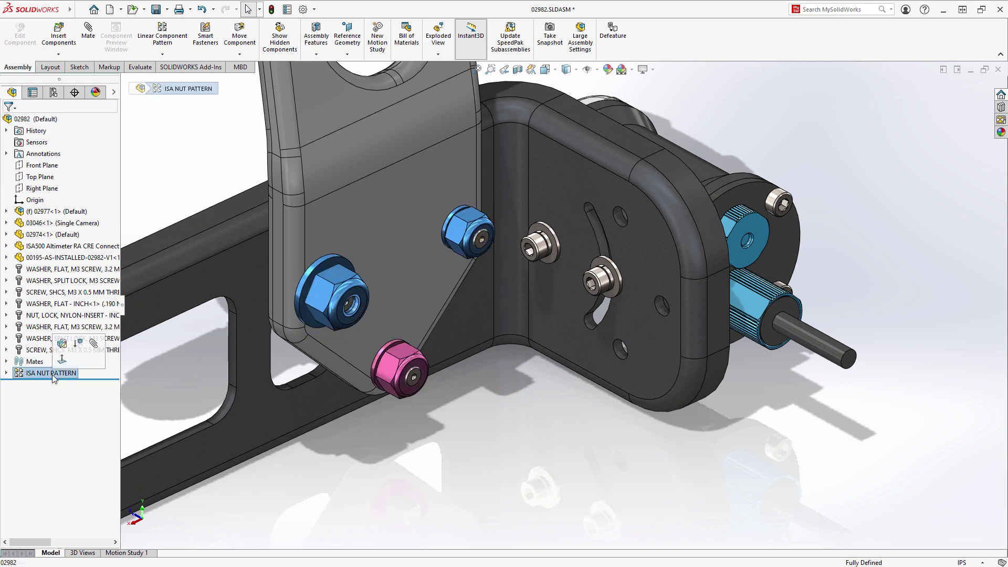
key("Escape")
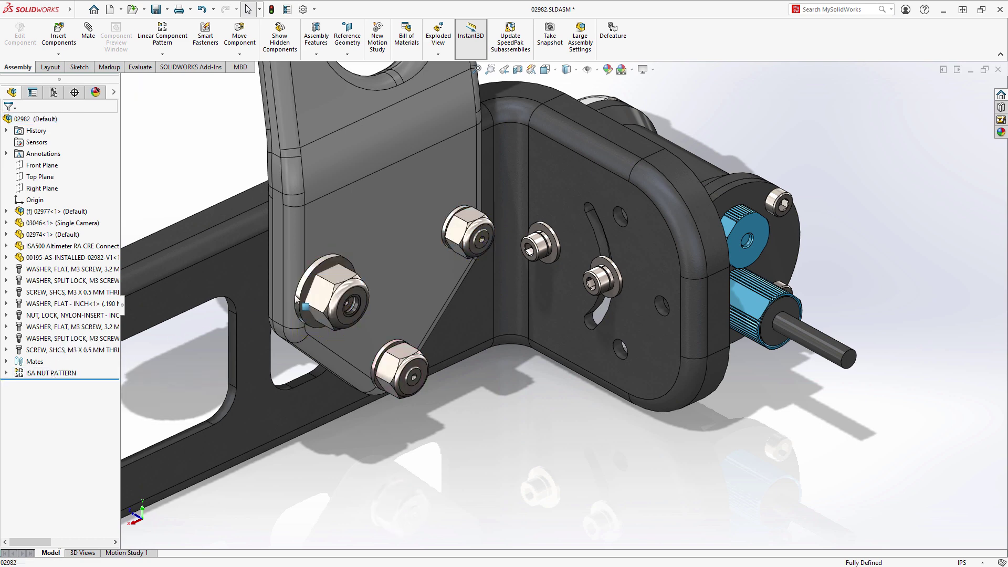
left_click(318, 291)
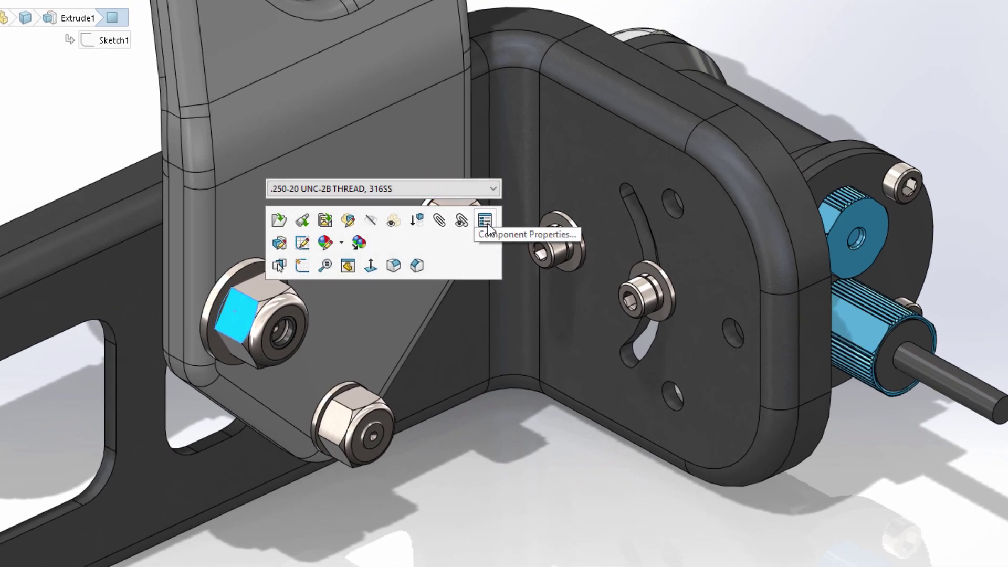
left_click(487, 223)
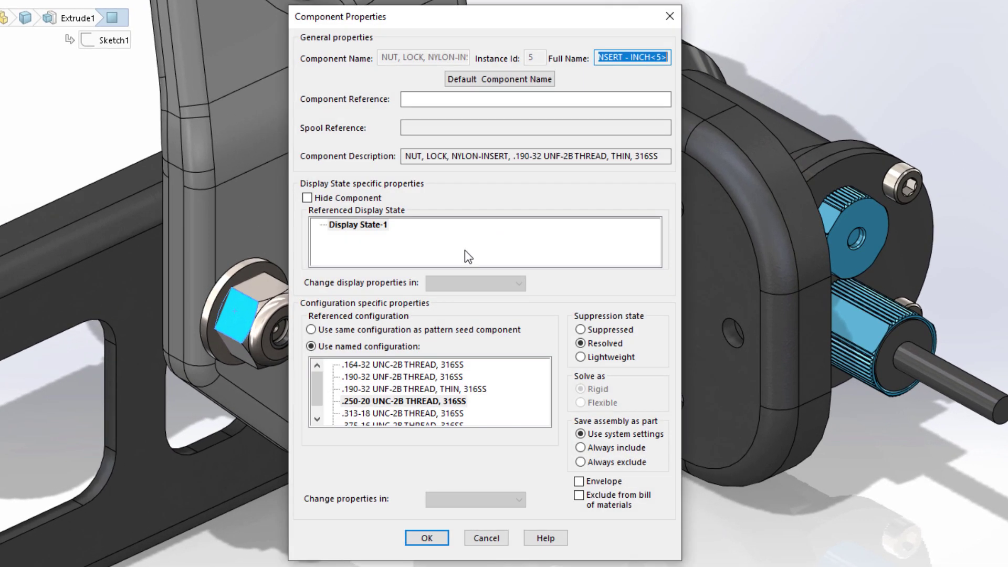
left_click(363, 332)
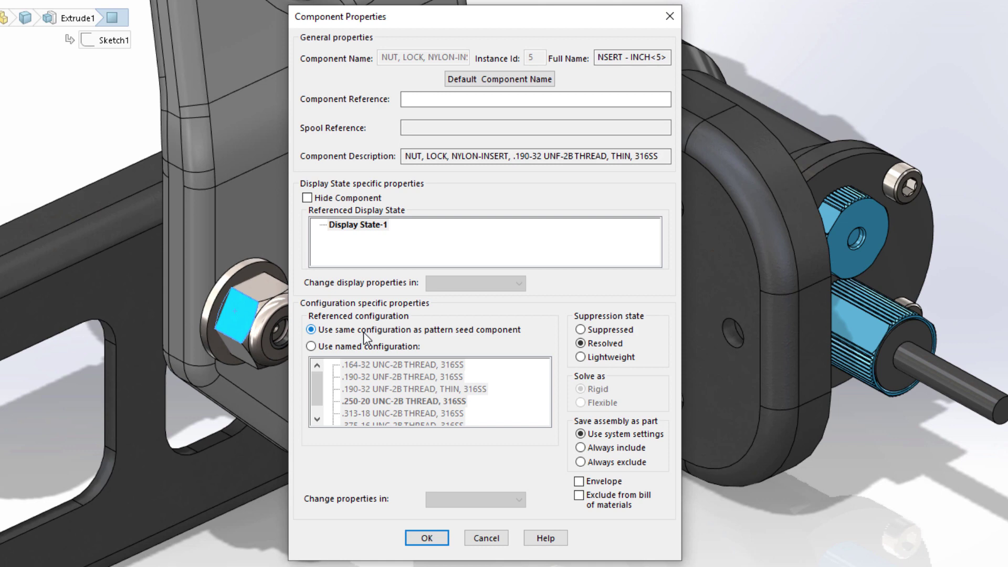
left_click(426, 538)
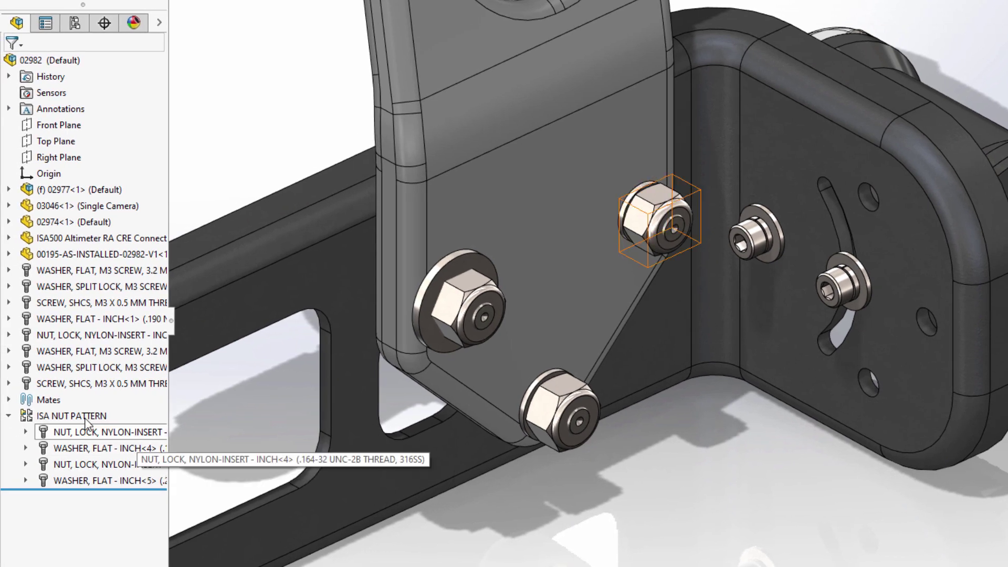
Step: Enable 'Synchronize configuration of patterned components to seed' on the ISA NUT PATTERN
left_click(28, 419)
left_click(89, 392)
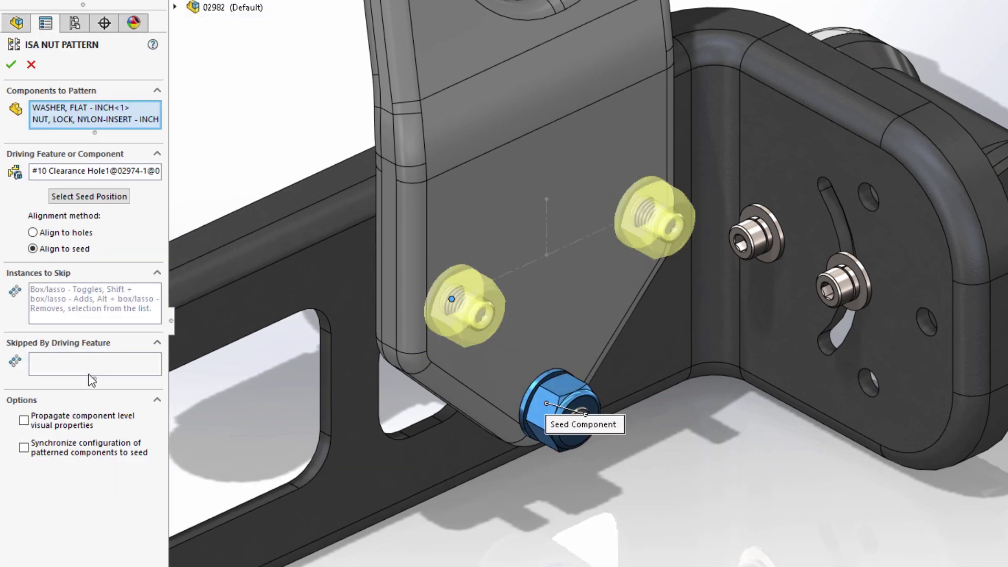
left_click(80, 454)
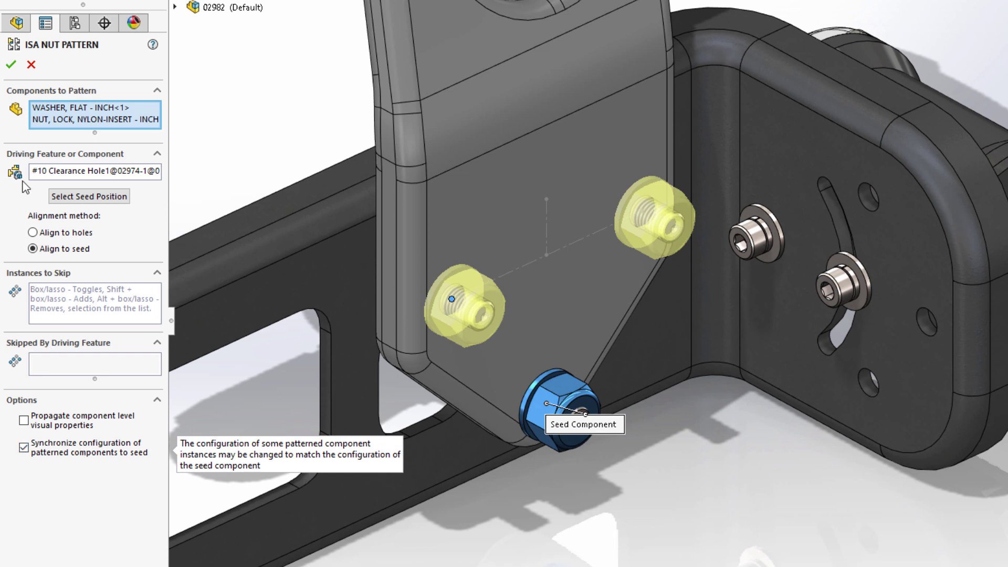
left_click(11, 65)
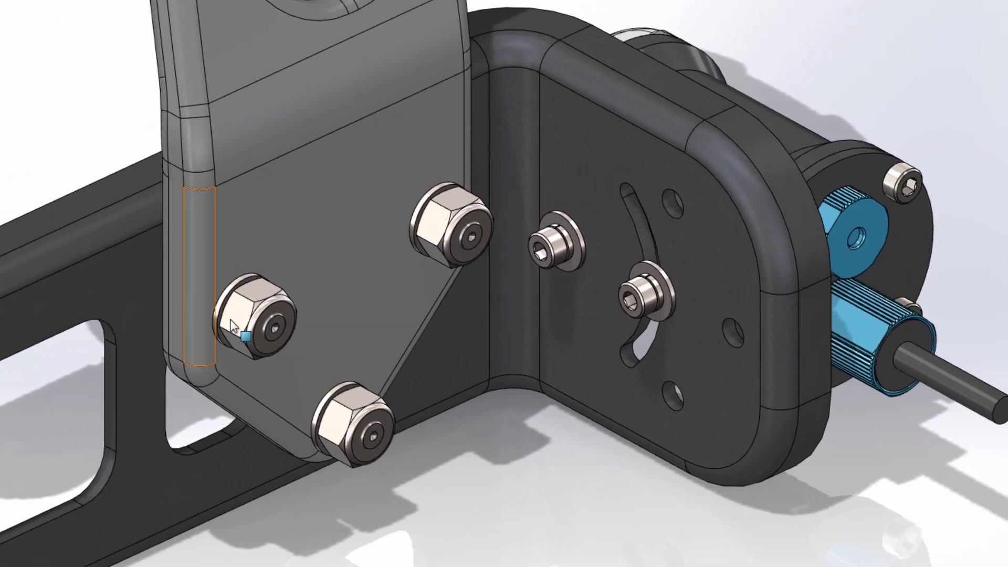
Step: Inspect one patterned nut's component properties, leaving them unchanged
left_click(455, 312)
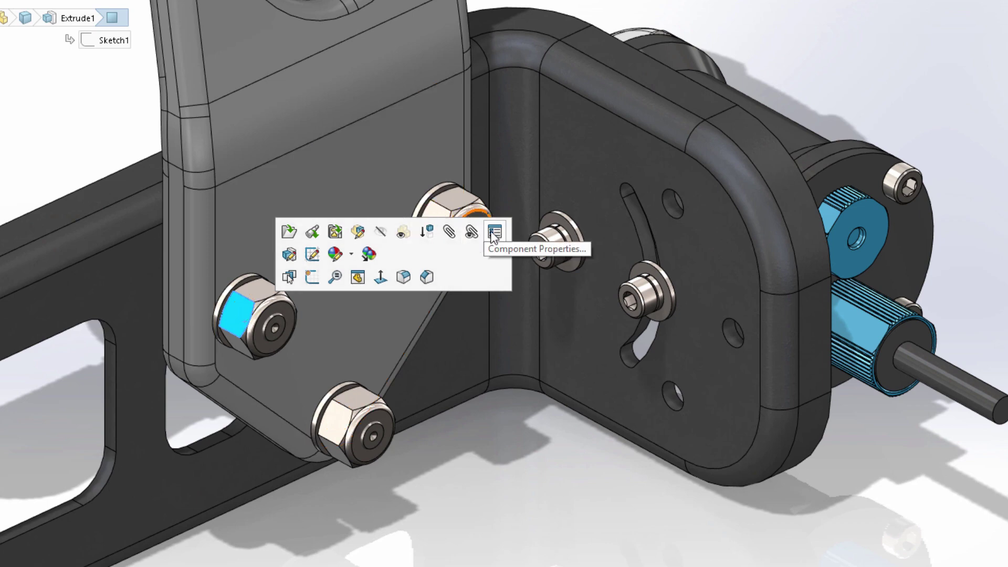
left_click(494, 233)
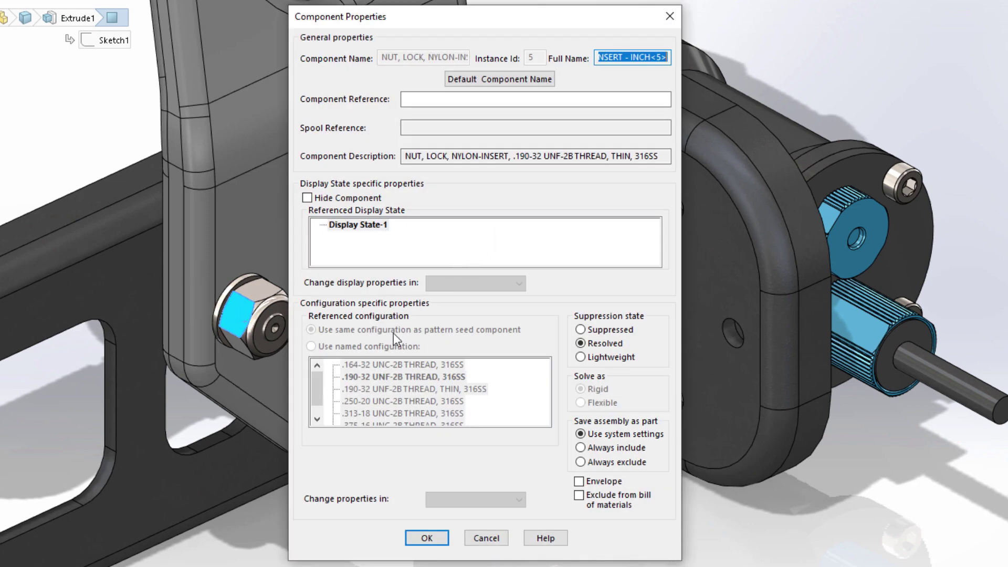
key("Escape")
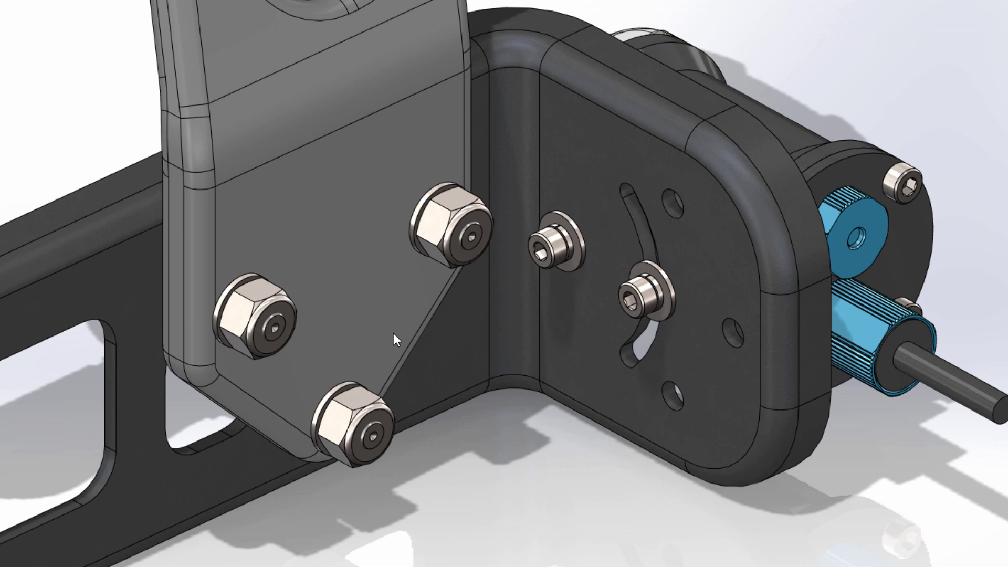
Step: Give the lower seed nut the .190-32 UNF-2B THREAD, THIN, 316SS configuration so the patterned nuts follow
left_click(362, 397)
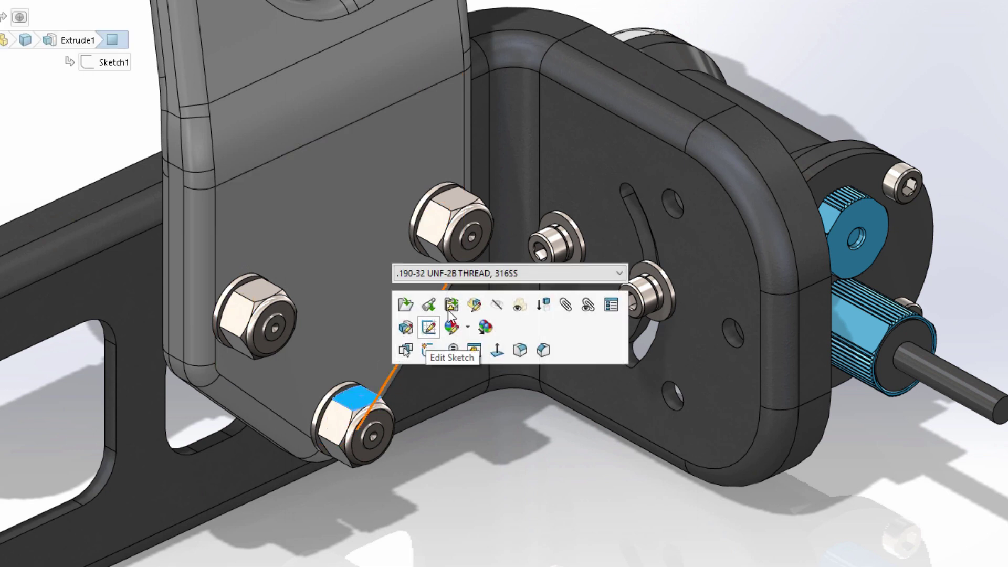
left_click(484, 273)
left_click(480, 305)
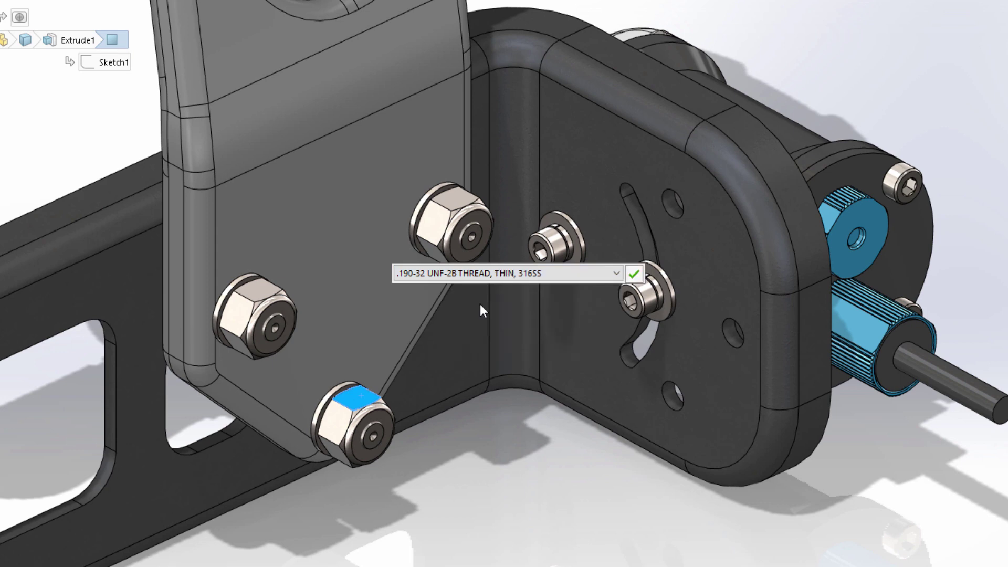
right_click(479, 304)
key("Escape")
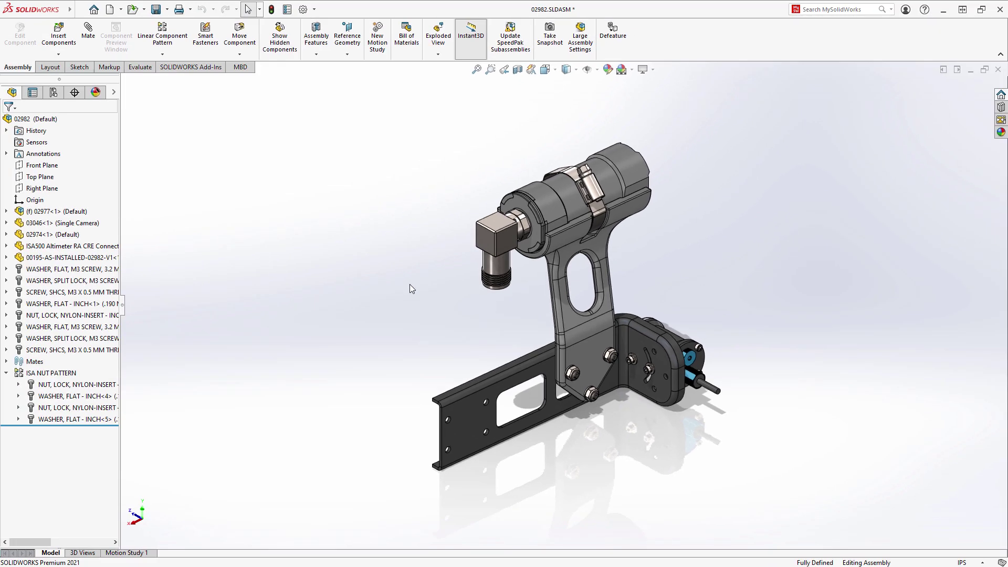
Step: Calculate assembly interferences and ignore the Fasteners folder, leaving 11 interferences ignored
left_click(144, 67)
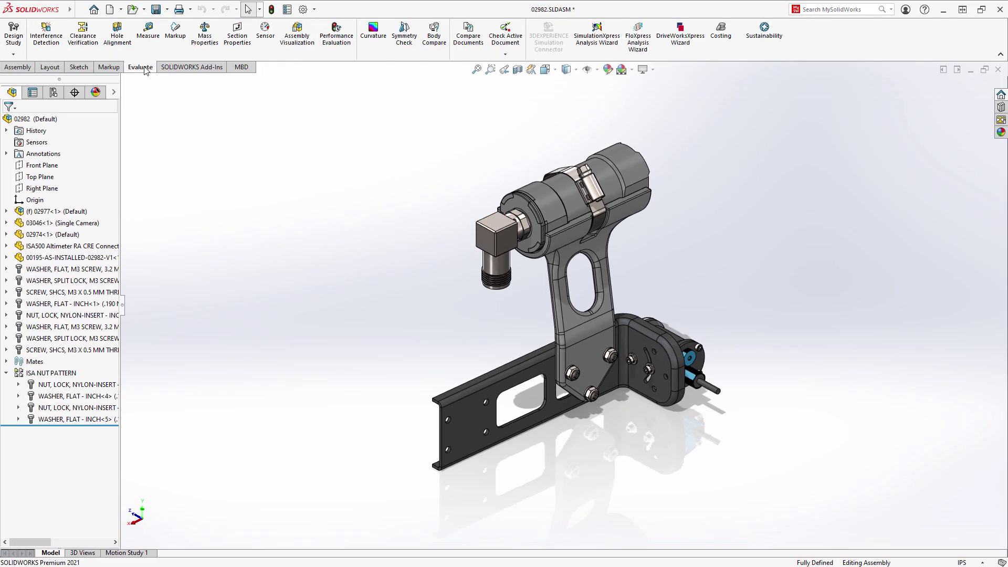
left_click(58, 44)
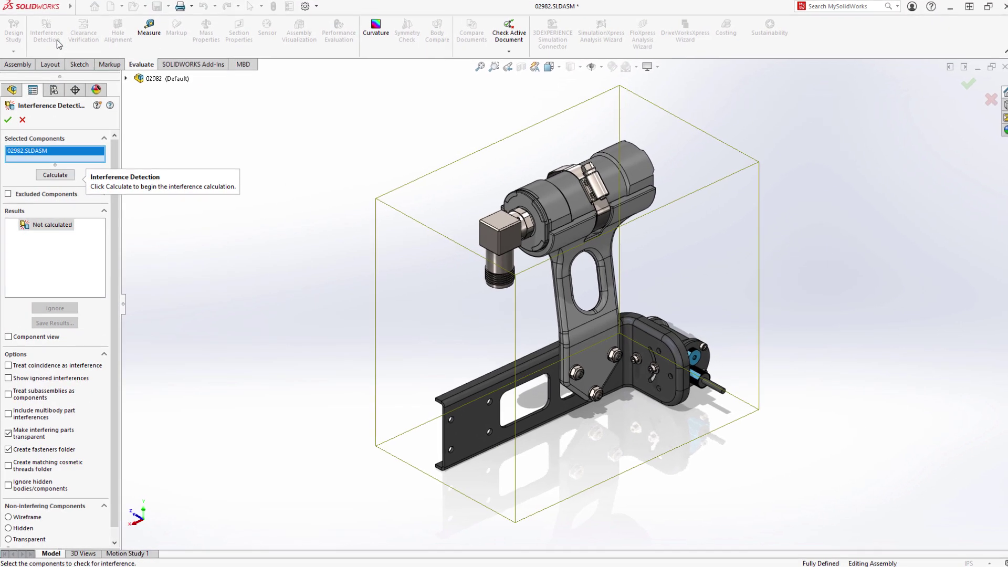
left_click(55, 175)
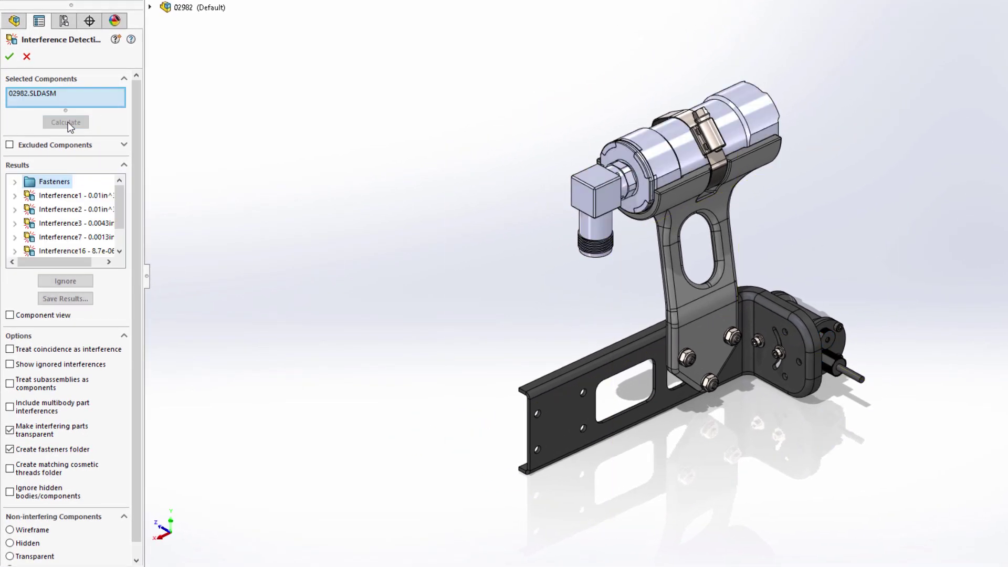
left_click(65, 281)
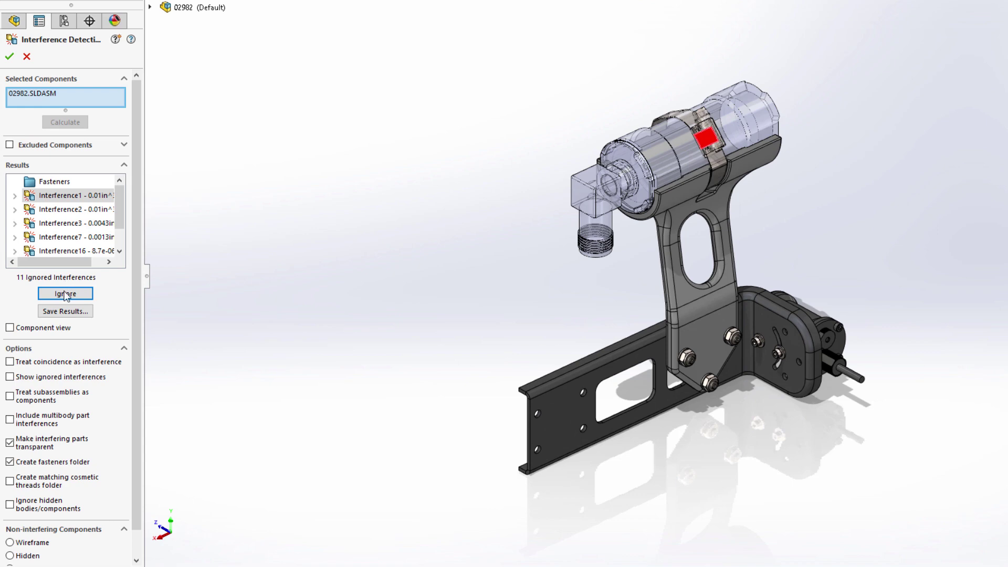
left_click(63, 312)
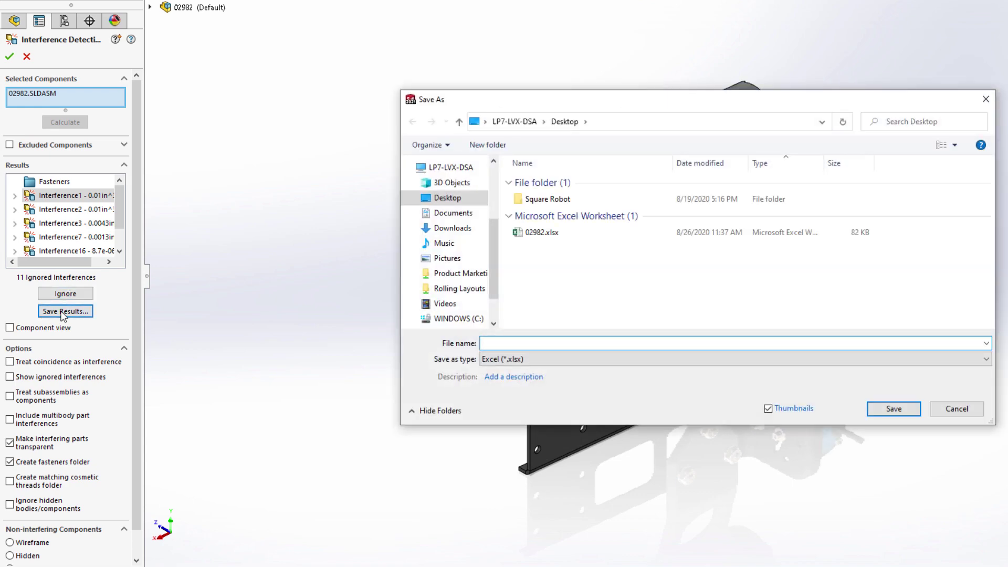
Step: Overwrite Desktop 02982.xlsx with the interference results and close Interference Detection
left_click(528, 232)
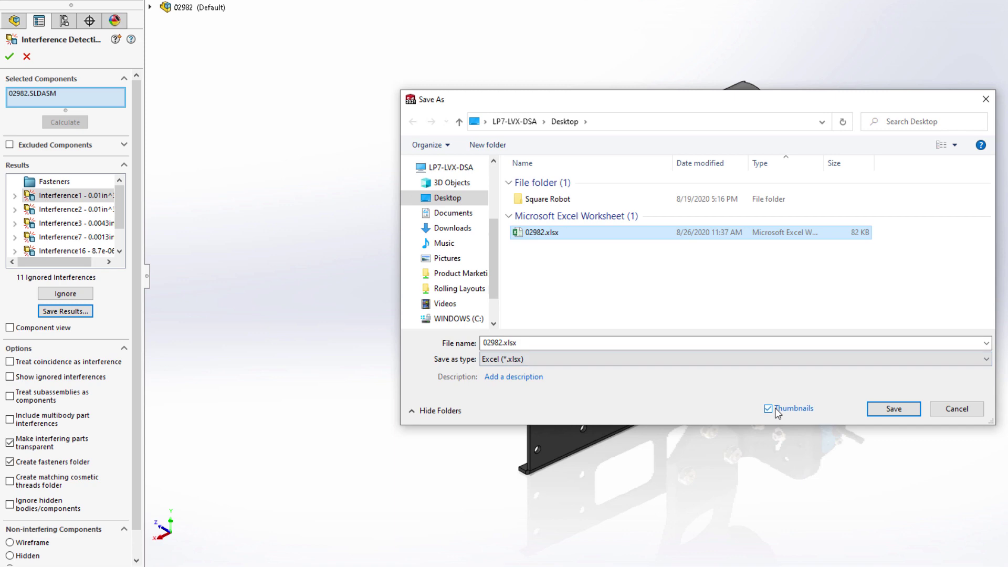
left_click(898, 409)
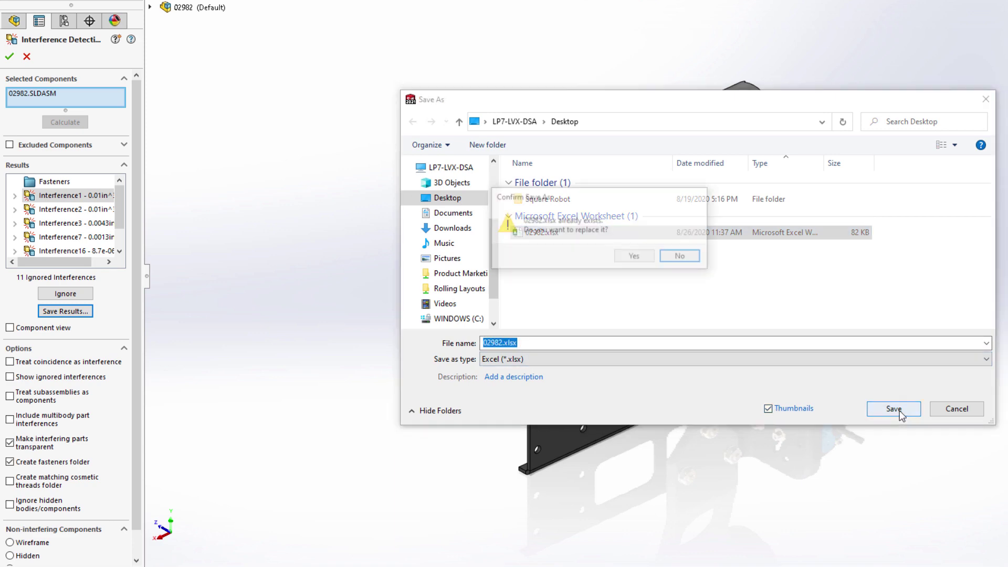
left_click(635, 257)
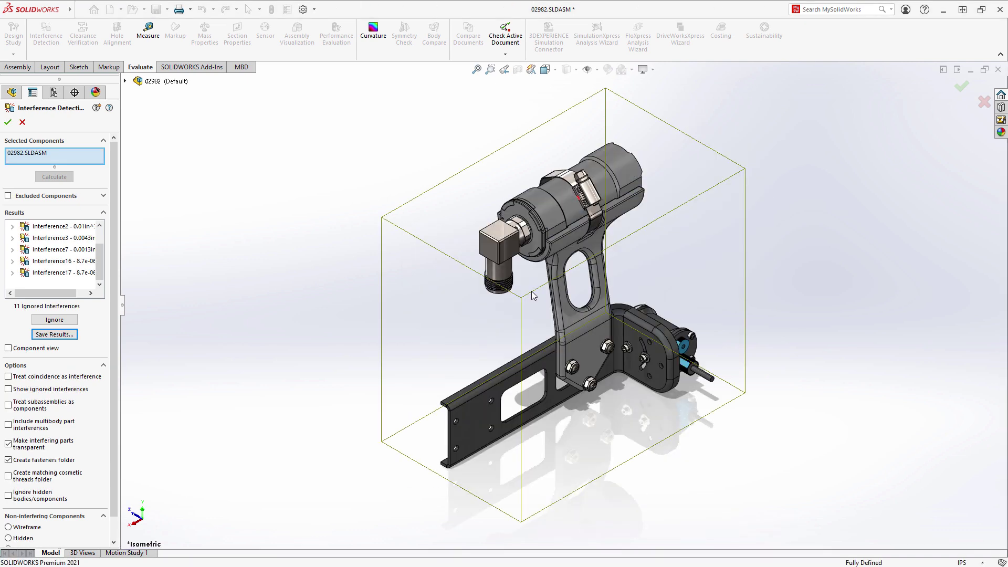
key("Return")
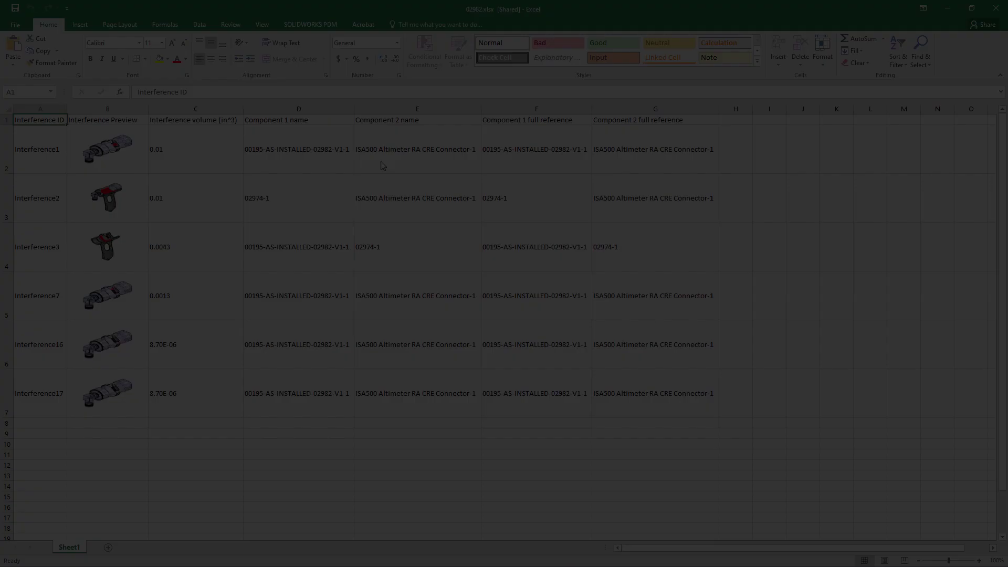